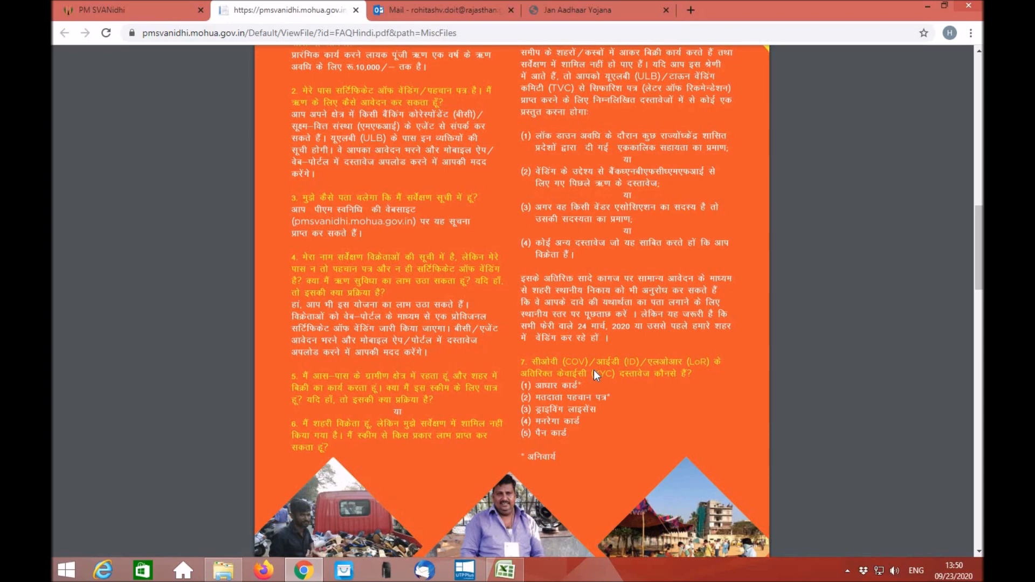
Switch from the FAQ document to the PM SVANidhi home page and open the Apply for LoR login page.
{"action": "scroll", "coordinate": [584, 357], "scroll_direction": "up", "scroll_amount": 3}
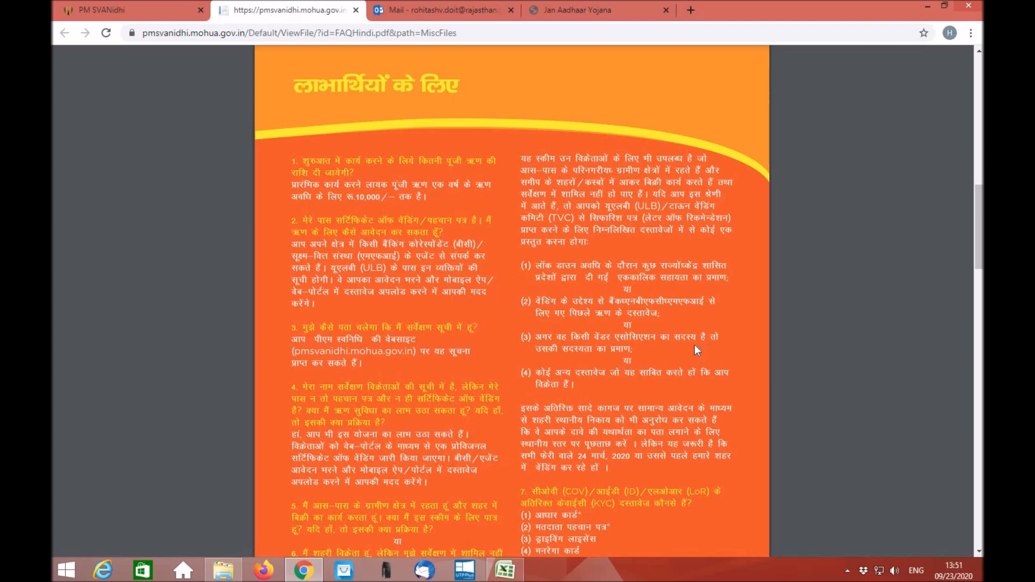
{"action": "left_click", "coordinate": [148, 10]}
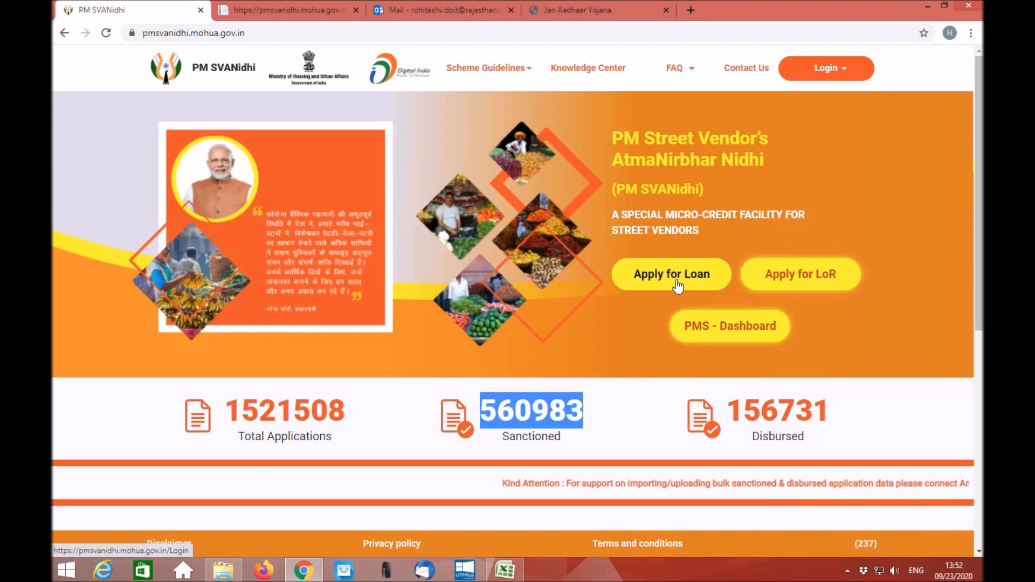
{"action": "left_click", "coordinate": [812, 285]}
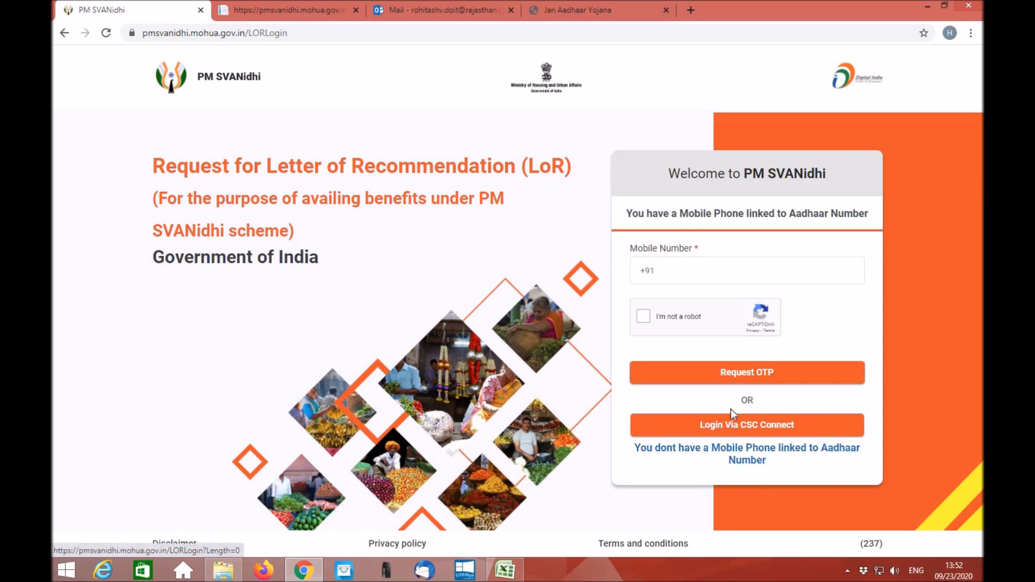
Enter the applicant's mobile number, complete the robot check and request a one-time password.
{"action": "left_click", "coordinate": [694, 275]}
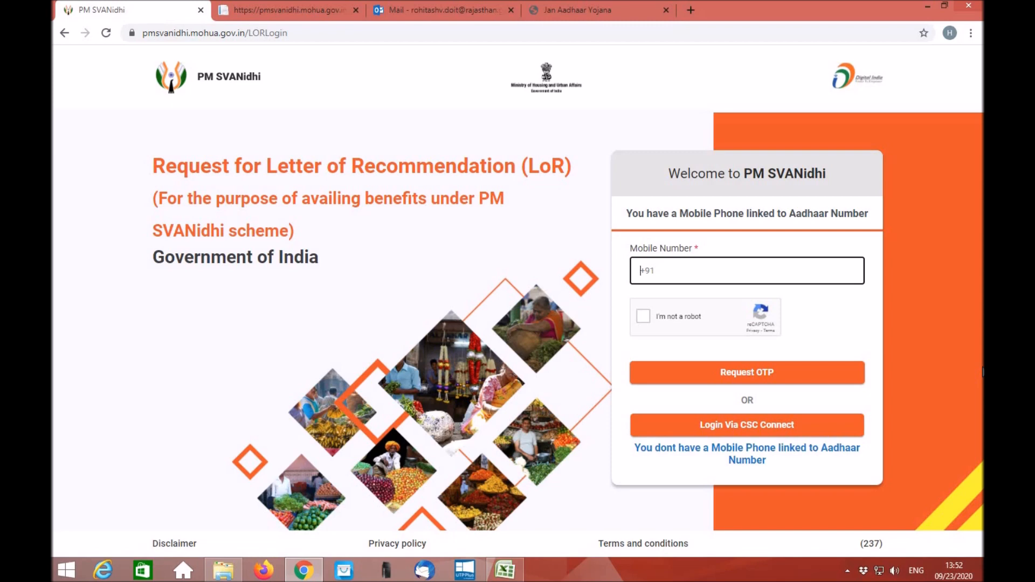
{"action": "left_click", "coordinate": [642, 317]}
{"action": "left_click", "coordinate": [740, 371]}
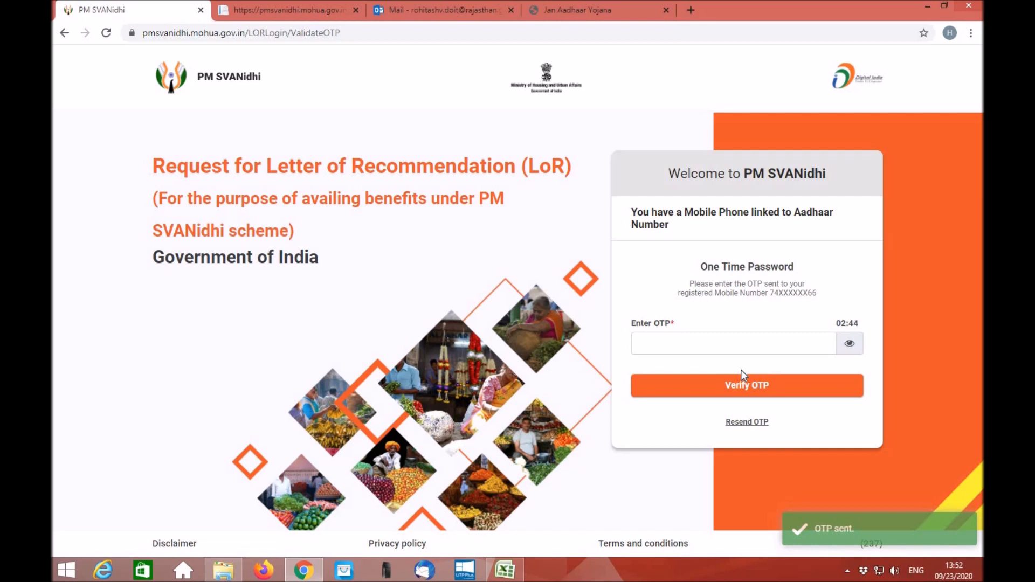
Enter the received OTP, verify the mobile number and decline saving the password in the browser.
{"action": "left_click", "coordinate": [738, 348]}
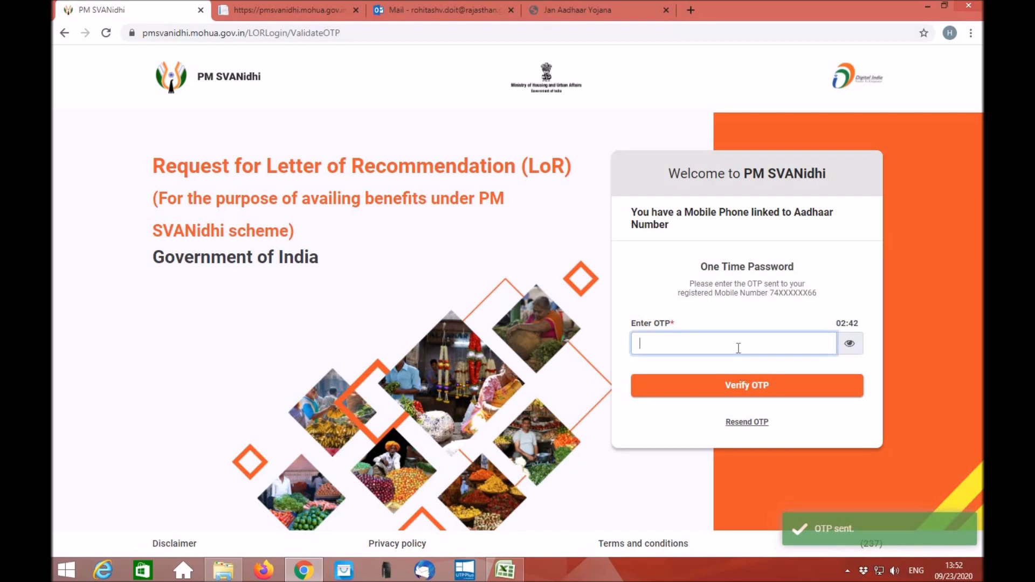
{"action": "type", "text": "••••••"}
{"action": "left_click", "coordinate": [725, 383]}
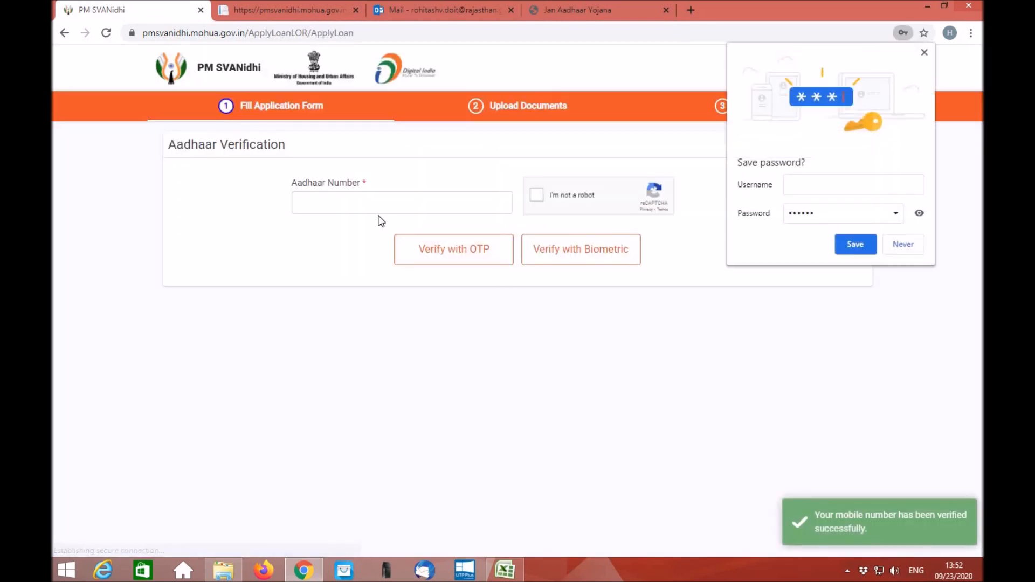
{"action": "left_click", "coordinate": [903, 244]}
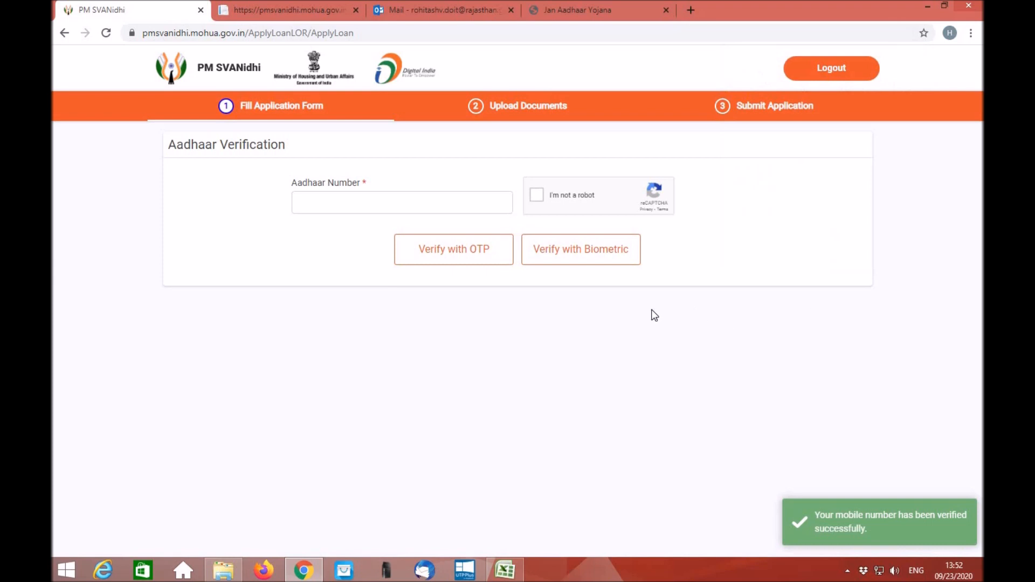
Enter the applicant's Aadhaar number, complete the robot check and request verification with OTP.
{"action": "left_click", "coordinate": [319, 203]}
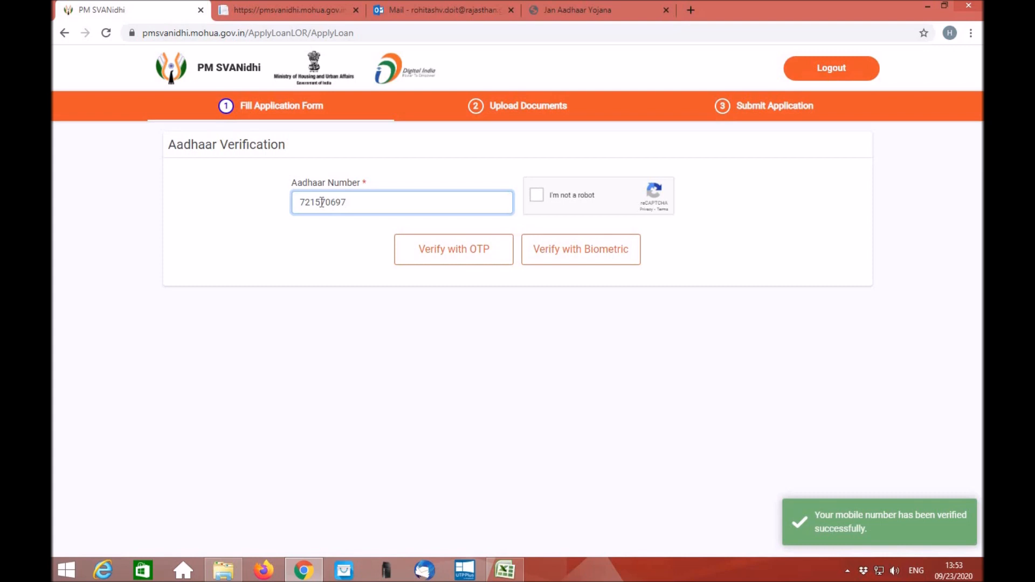
{"action": "left_click", "coordinate": [539, 194]}
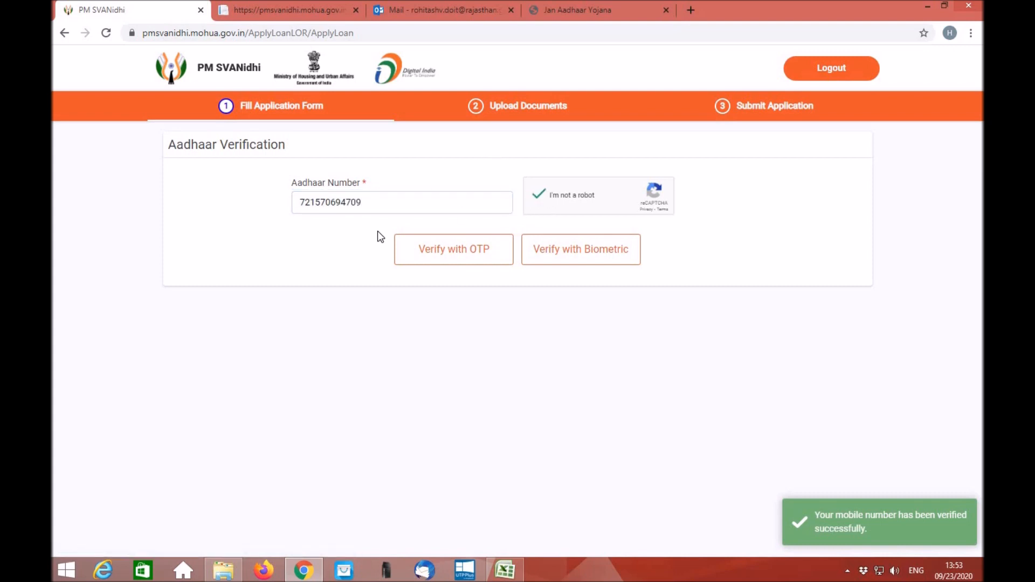
{"action": "left_click", "coordinate": [450, 262]}
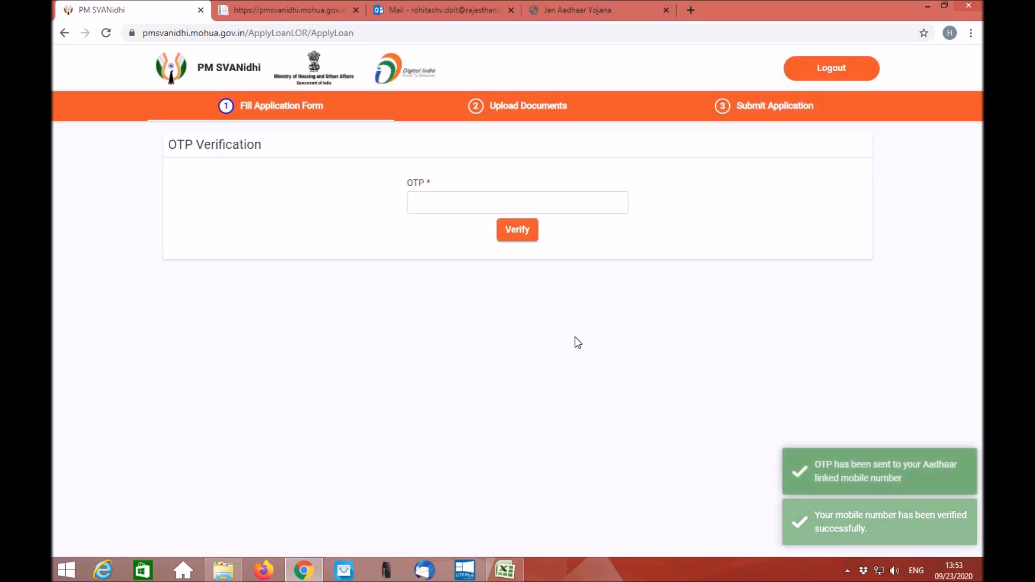
Enter the Aadhaar OTP, submit it for verification, retrying as needed, and reload the application page.
{"action": "left_click", "coordinate": [452, 207]}
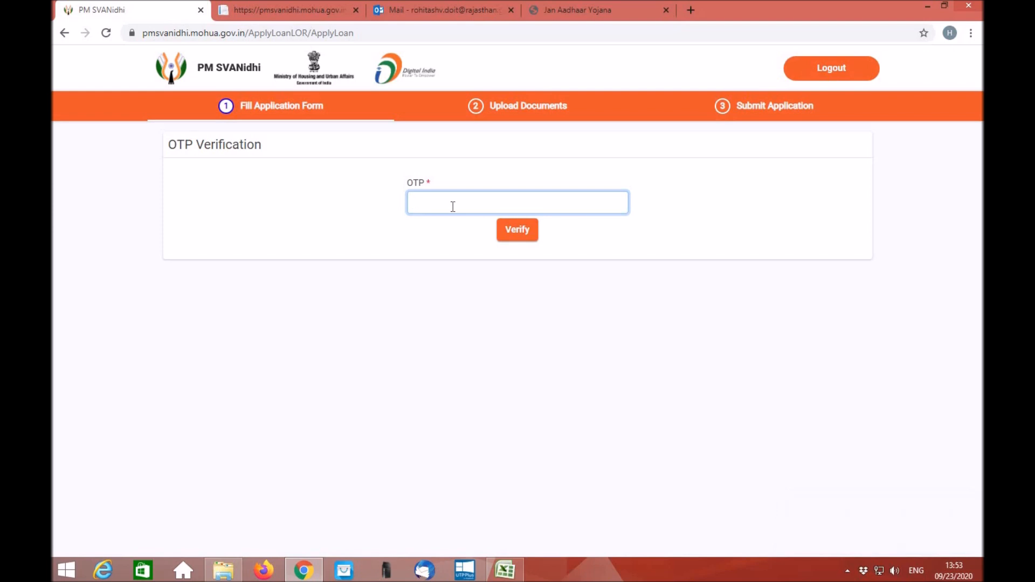
{"action": "left_click", "coordinate": [517, 231]}
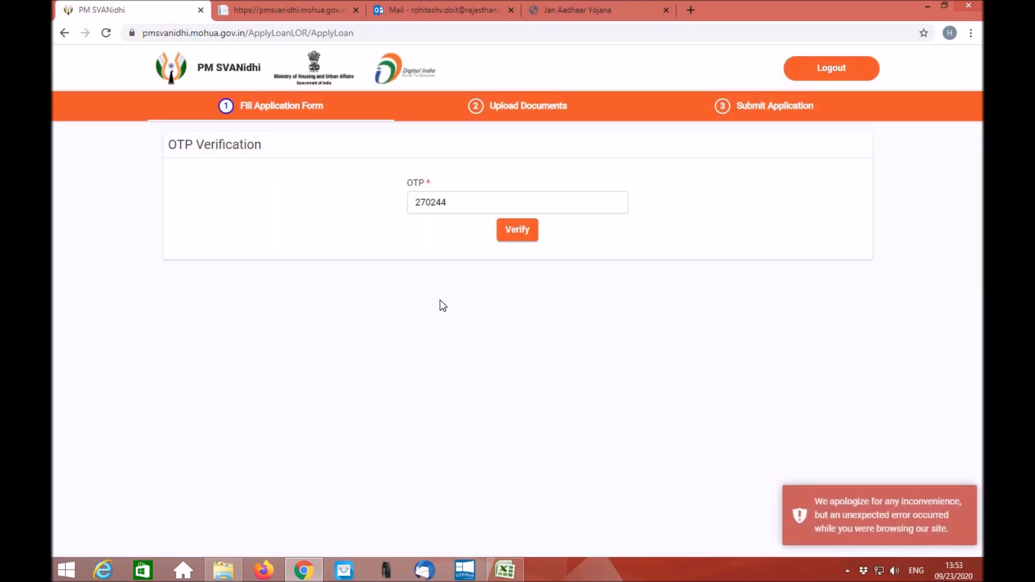
{"action": "left_click", "coordinate": [517, 236]}
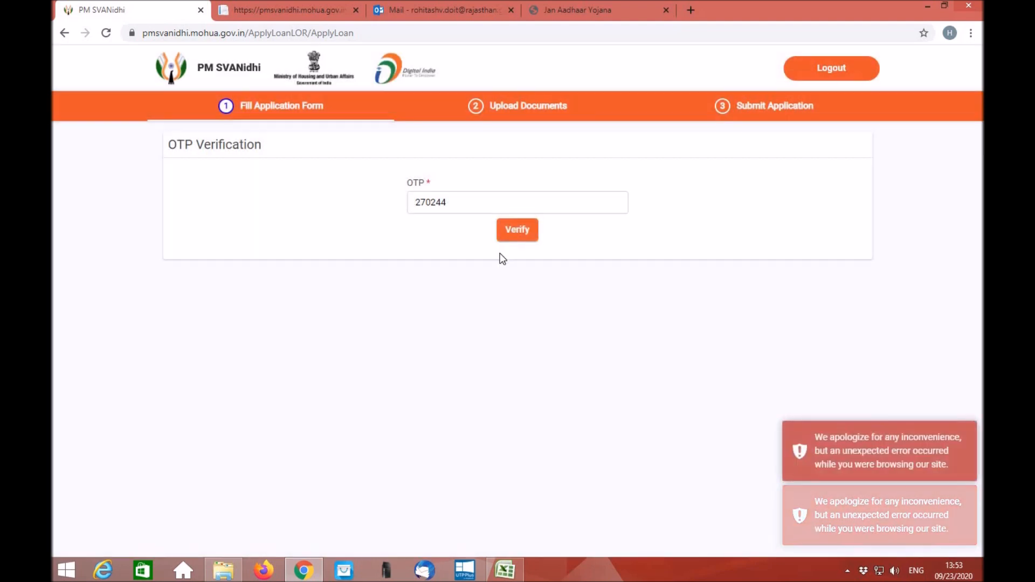
{"action": "left_click", "coordinate": [522, 236]}
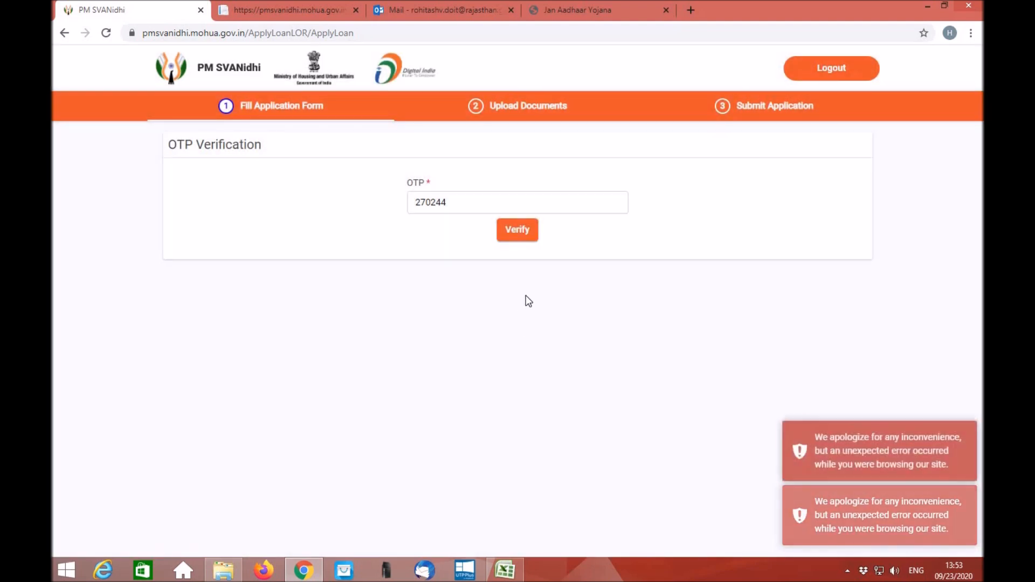
{"action": "left_click", "coordinate": [526, 229]}
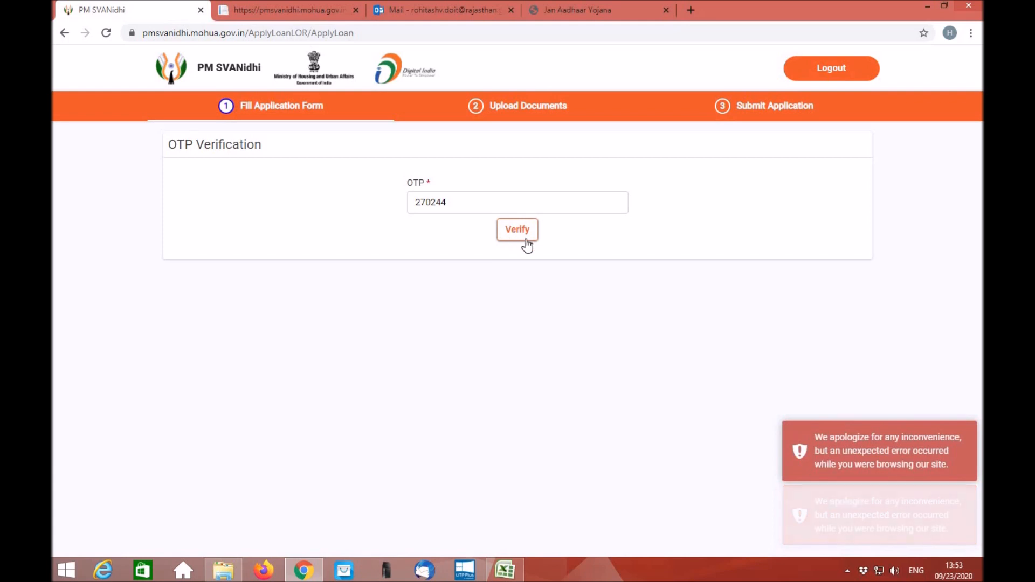
{"action": "left_click", "coordinate": [525, 237]}
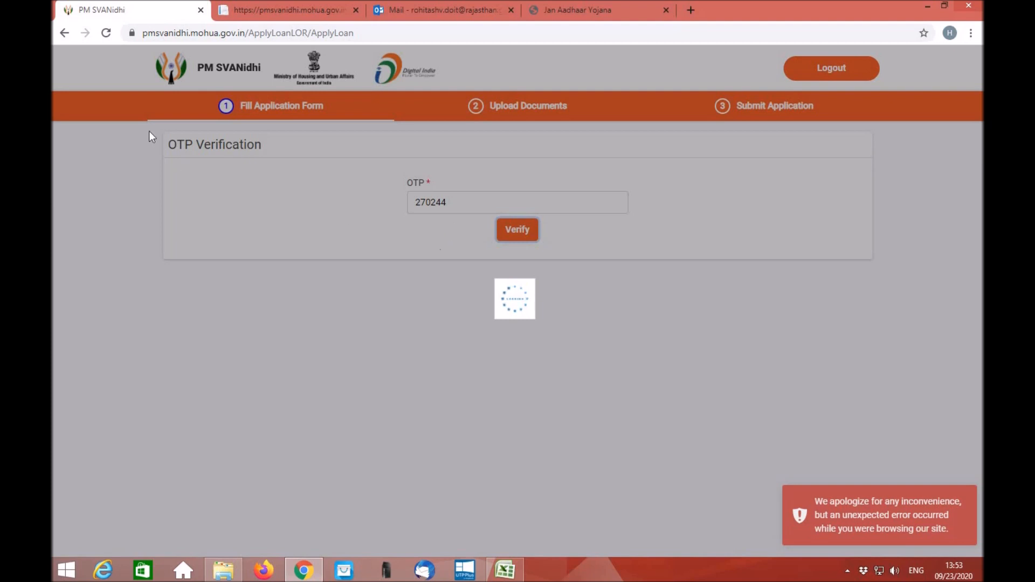
{"action": "left_click", "coordinate": [101, 34]}
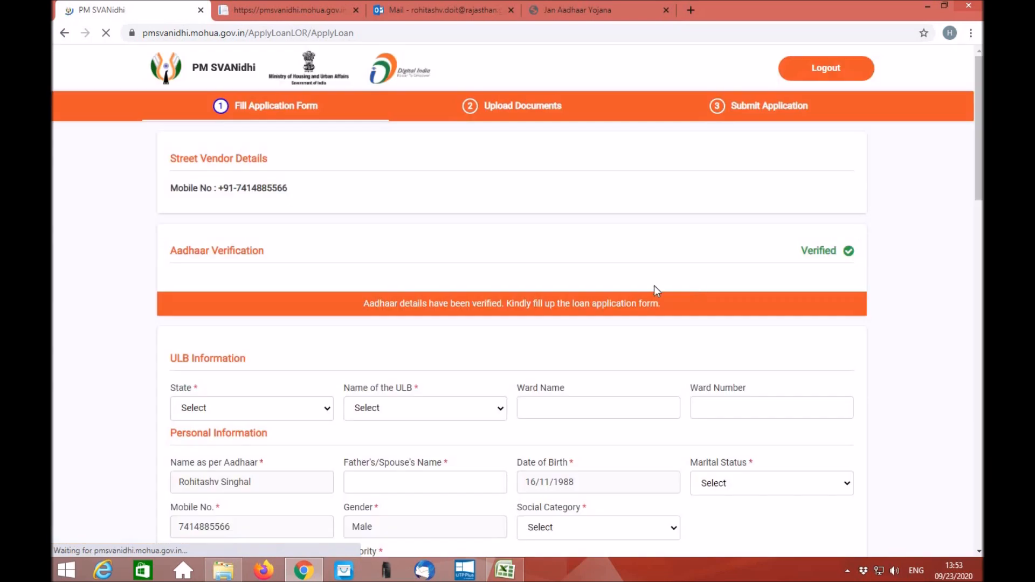
Set the State in the ULB Information section to RAJASTHAN.
{"action": "scroll", "coordinate": [286, 331], "scroll_direction": "down", "scroll_amount": 3}
{"action": "left_click", "coordinate": [314, 222]}
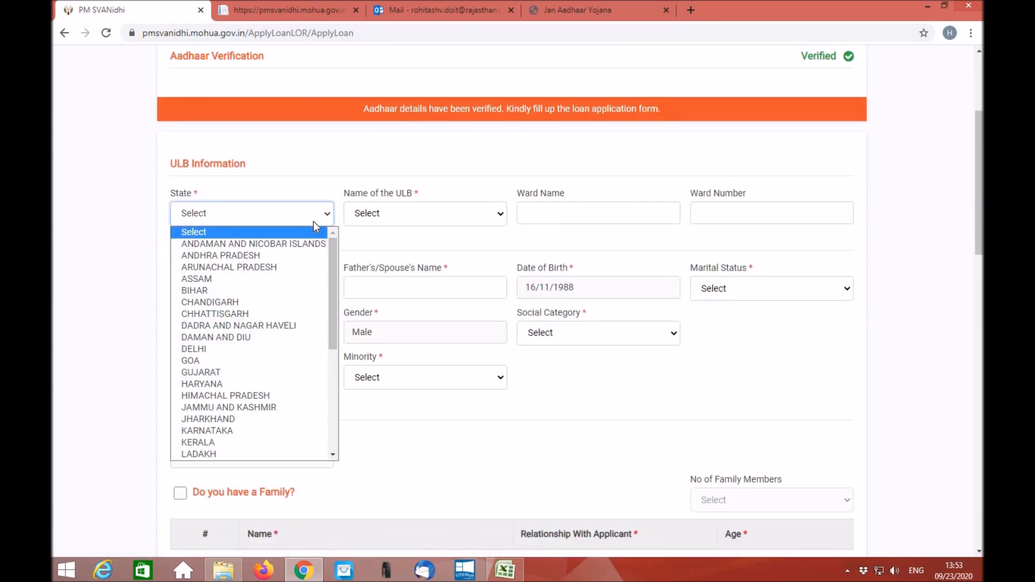
{"action": "scroll", "coordinate": [266, 361], "scroll_direction": "down", "scroll_amount": 5}
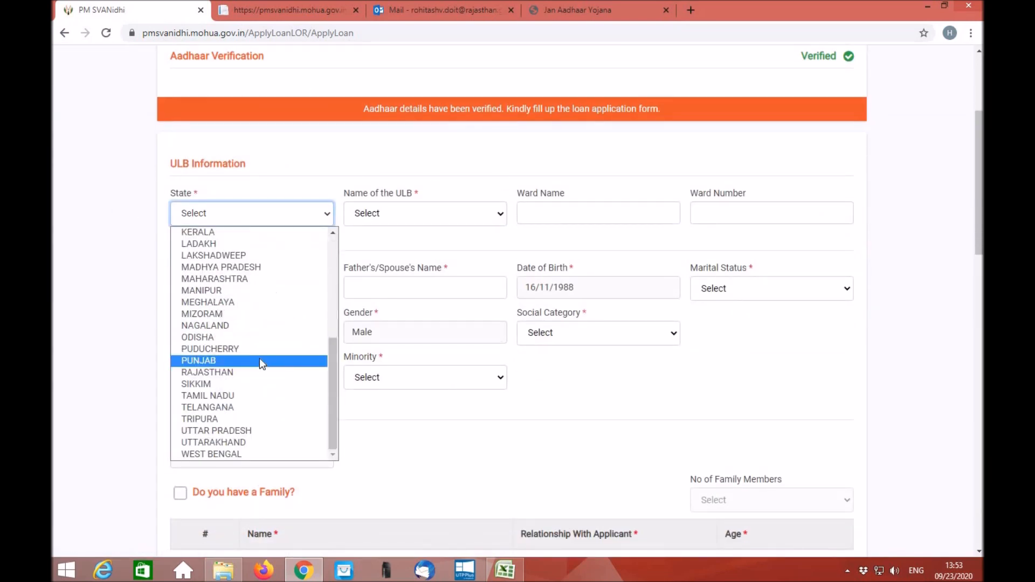
{"action": "left_click", "coordinate": [264, 373]}
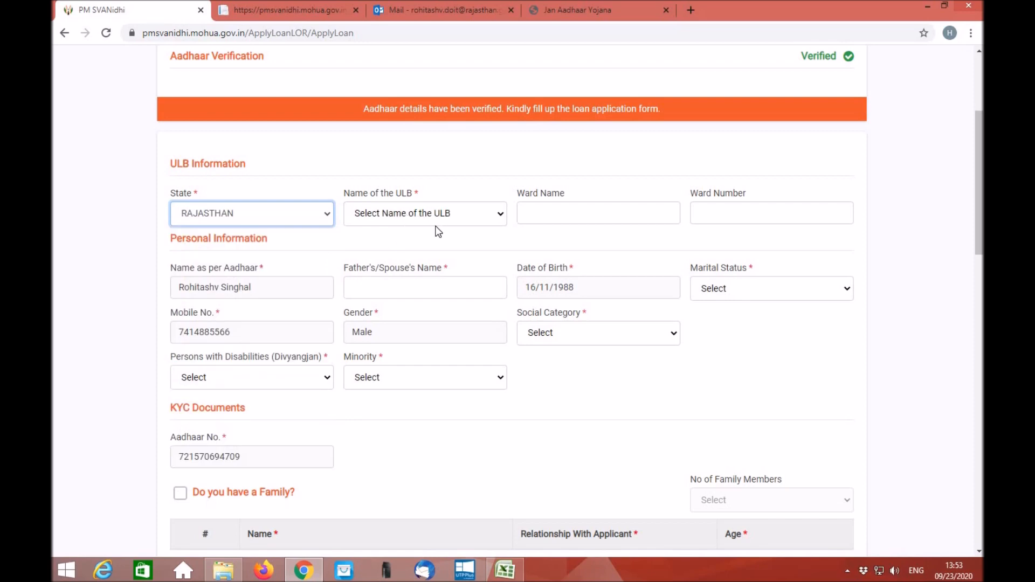
Review the available ULB names and the form's personal information, KYC and address sections.
{"action": "scroll", "coordinate": [435, 229], "scroll_direction": "down", "scroll_amount": 3}
{"action": "scroll", "coordinate": [437, 232], "scroll_direction": "down", "scroll_amount": 1}
{"action": "scroll", "coordinate": [399, 252], "scroll_direction": "down", "scroll_amount": 2}
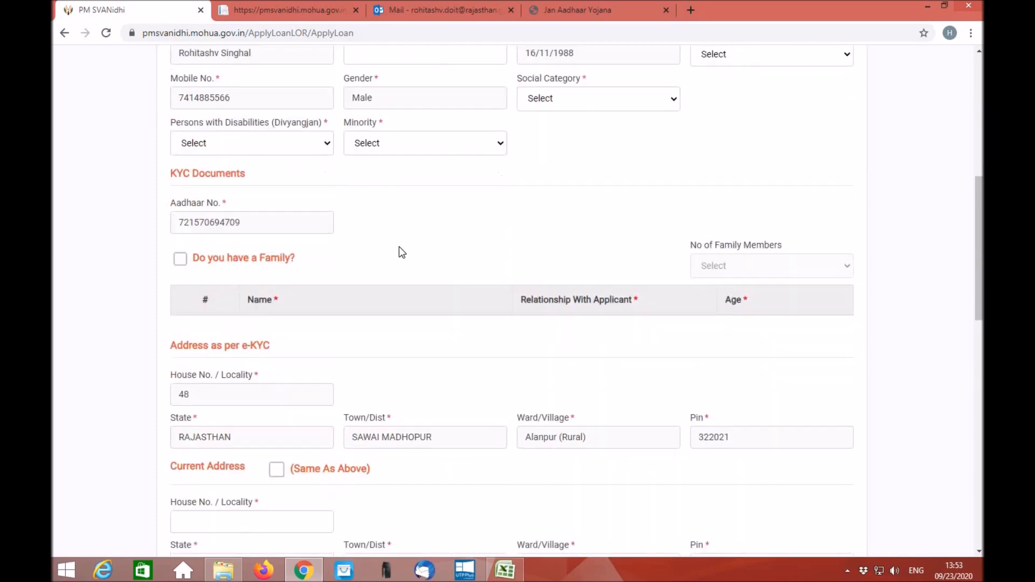
{"action": "scroll", "coordinate": [399, 253], "scroll_direction": "up", "scroll_amount": 1}
{"action": "scroll", "coordinate": [393, 247], "scroll_direction": "up", "scroll_amount": 4}
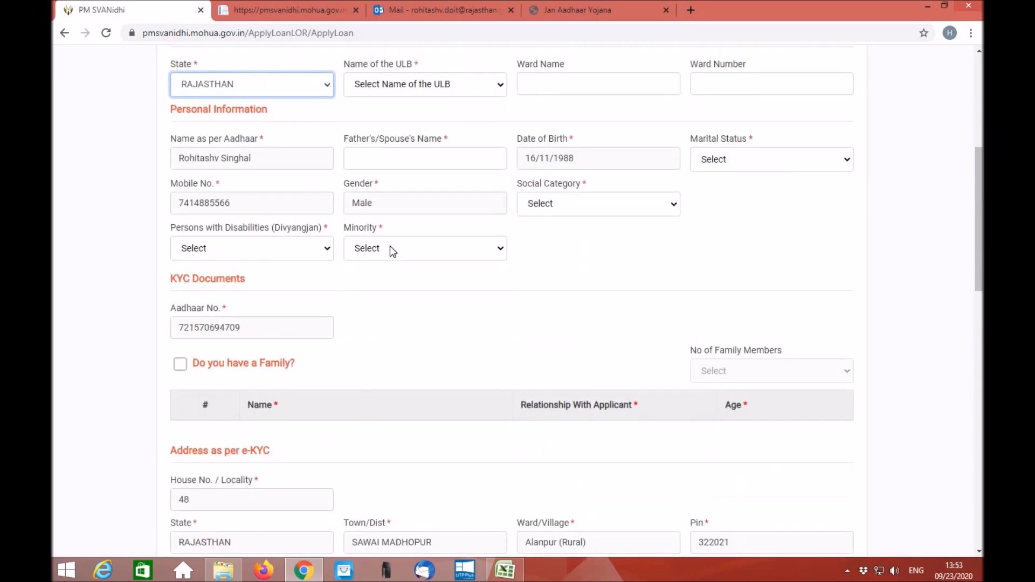
{"action": "left_click", "coordinate": [435, 214]}
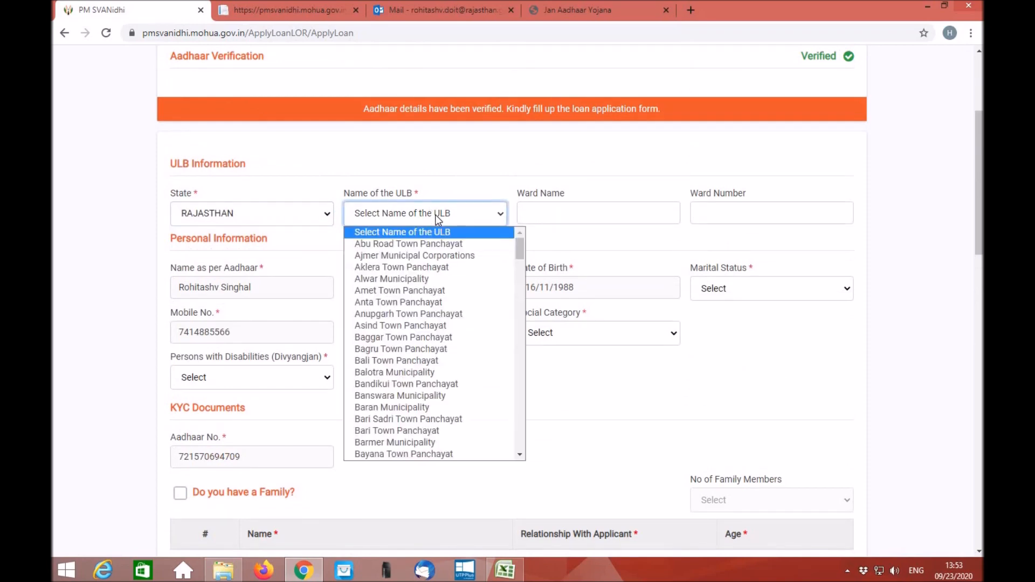
{"action": "scroll", "coordinate": [430, 345], "scroll_direction": "down", "scroll_amount": 15}
{"action": "scroll", "coordinate": [430, 346], "scroll_direction": "down", "scroll_amount": 15}
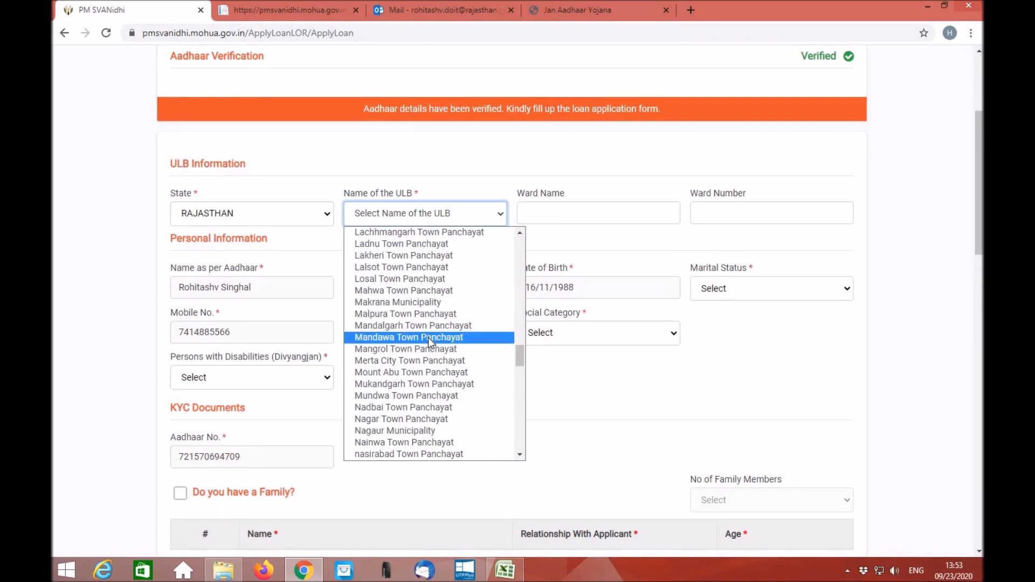
{"action": "left_click", "coordinate": [358, 139]}
{"action": "scroll", "coordinate": [430, 249], "scroll_direction": "down", "scroll_amount": 2}
{"action": "scroll", "coordinate": [428, 249], "scroll_direction": "down", "scroll_amount": 2}
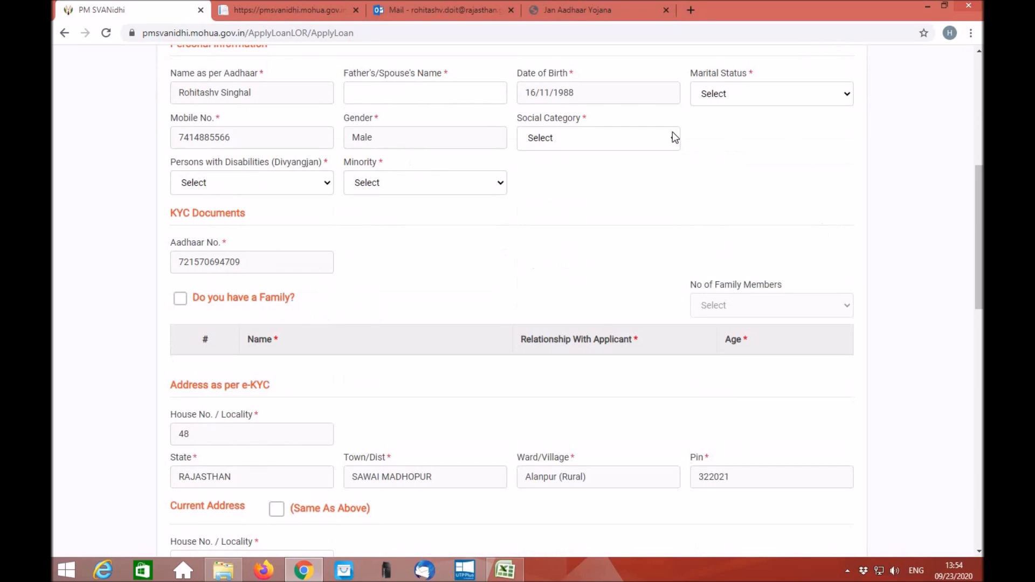
{"action": "scroll", "coordinate": [264, 180], "scroll_direction": "down", "scroll_amount": 1}
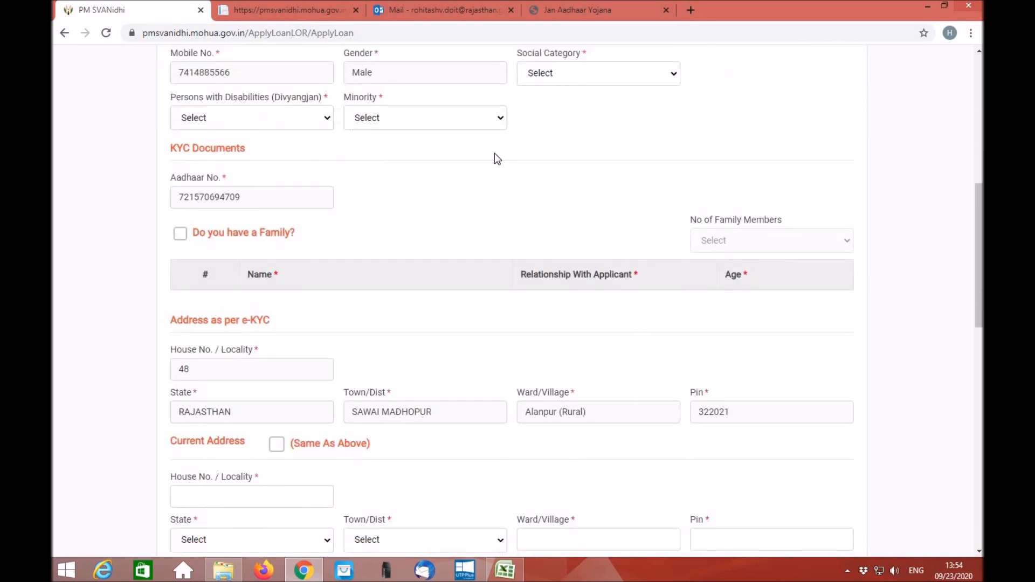
Mark the applicant as having a family and set the number of family members to 4.
{"action": "scroll", "coordinate": [358, 173], "scroll_direction": "down", "scroll_amount": 2}
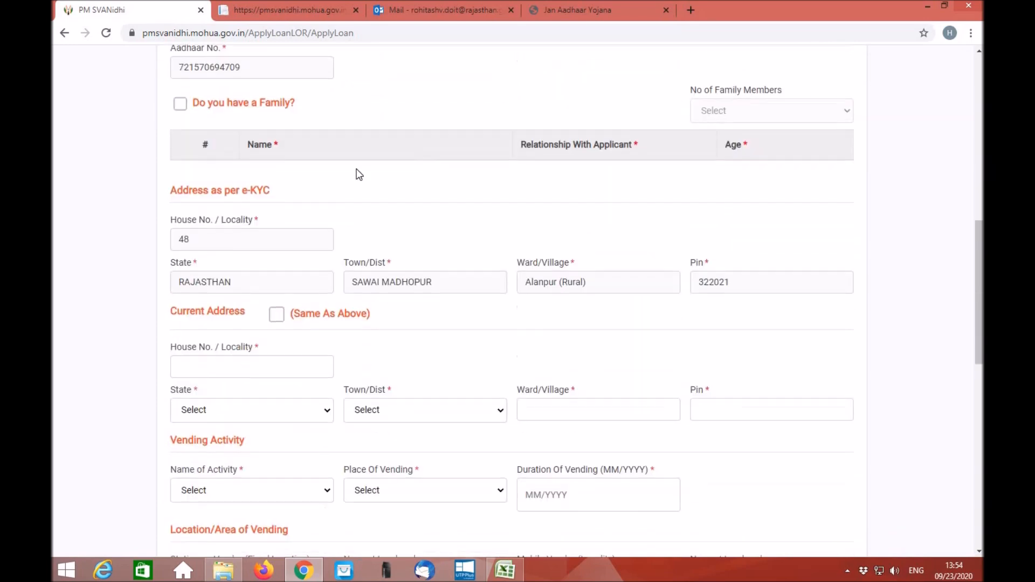
{"action": "left_click", "coordinate": [183, 105]}
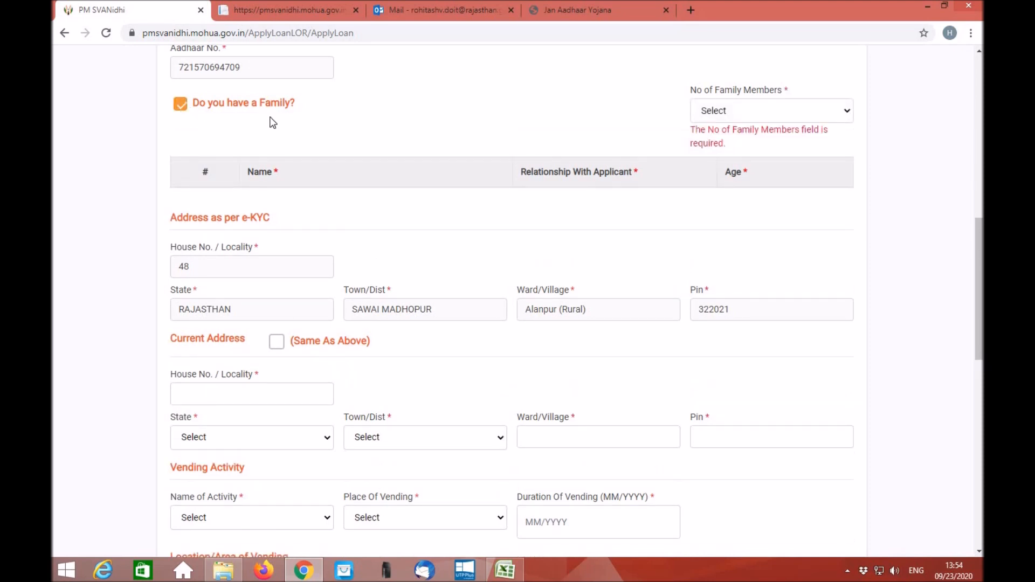
{"action": "left_click", "coordinate": [779, 112]}
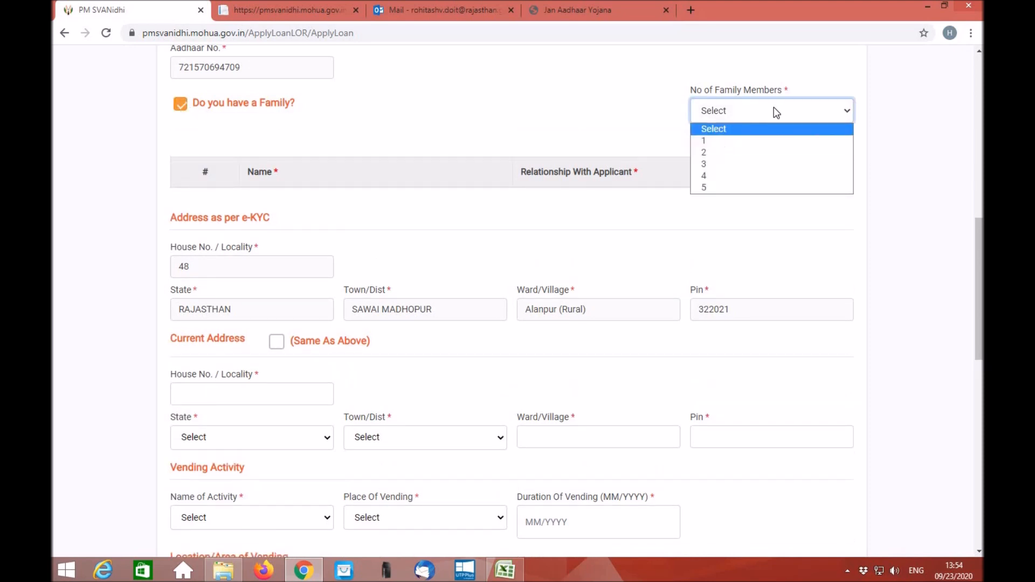
{"action": "left_click", "coordinate": [727, 177]}
{"action": "left_click", "coordinate": [294, 186]}
Set the vending activity to Others (Pls Specify) and the place of vending to Fixed Location.
{"action": "scroll", "coordinate": [418, 229], "scroll_direction": "down", "scroll_amount": 6}
{"action": "scroll", "coordinate": [415, 230], "scroll_direction": "down", "scroll_amount": 4}
{"action": "scroll", "coordinate": [215, 193], "scroll_direction": "up", "scroll_amount": 2}
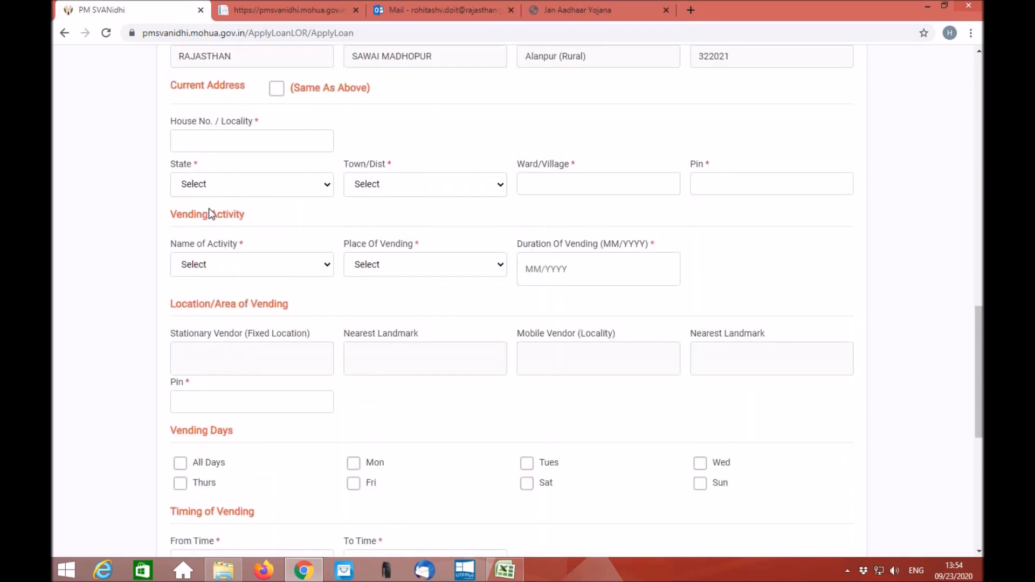
{"action": "left_click", "coordinate": [252, 265]}
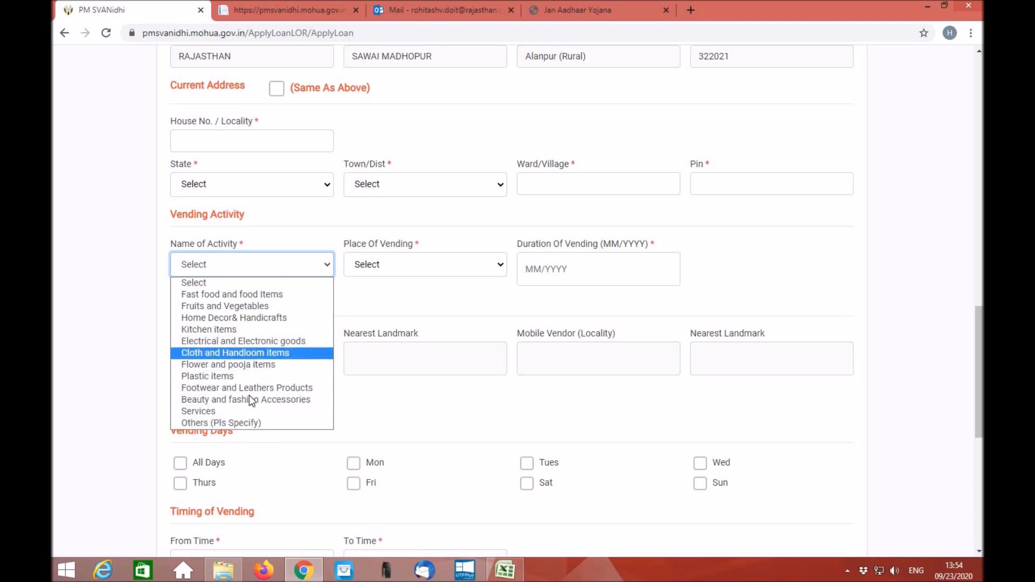
{"action": "left_click", "coordinate": [248, 426]}
{"action": "left_click", "coordinate": [385, 272]}
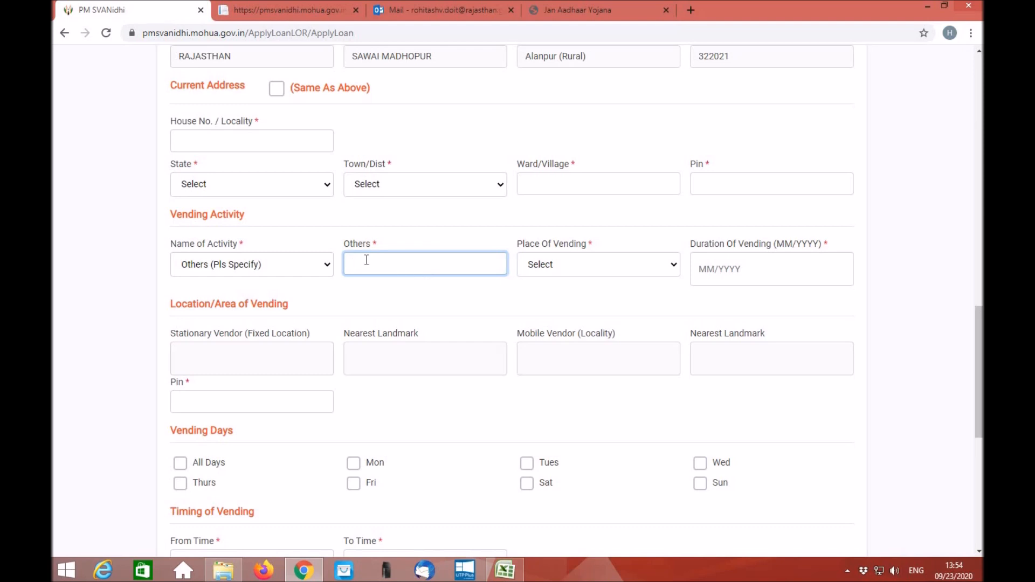
{"action": "left_click", "coordinate": [587, 269]}
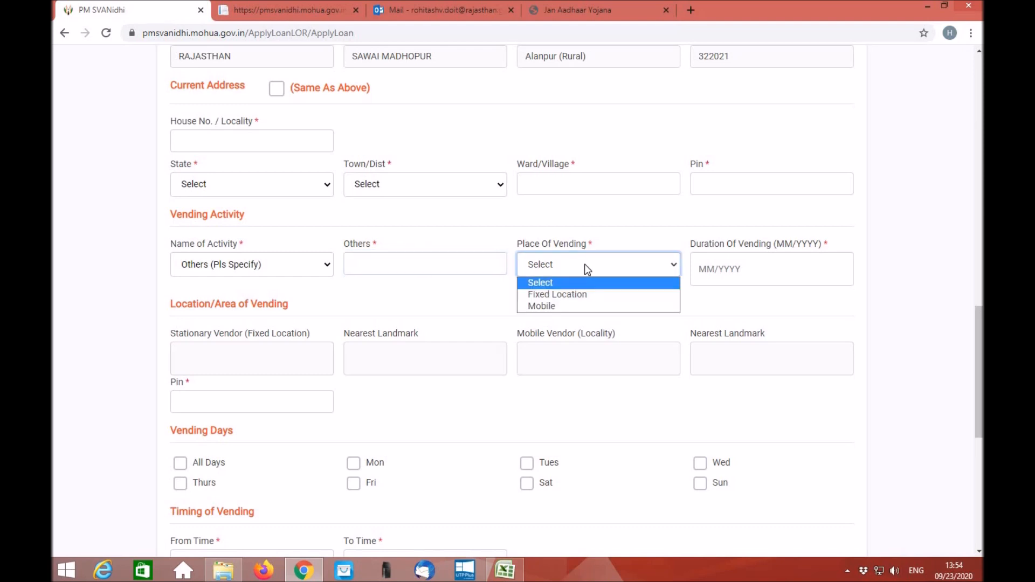
{"action": "left_click", "coordinate": [548, 294]}
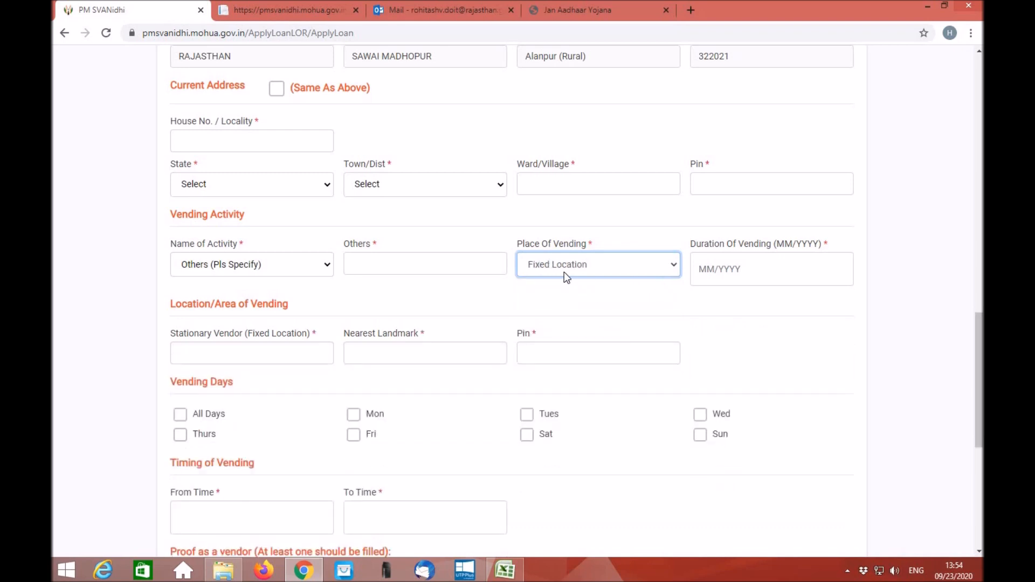
Mark Mon, Tues and Wed as the applicant's vending days.
{"action": "scroll", "coordinate": [403, 293], "scroll_direction": "down", "scroll_amount": 2}
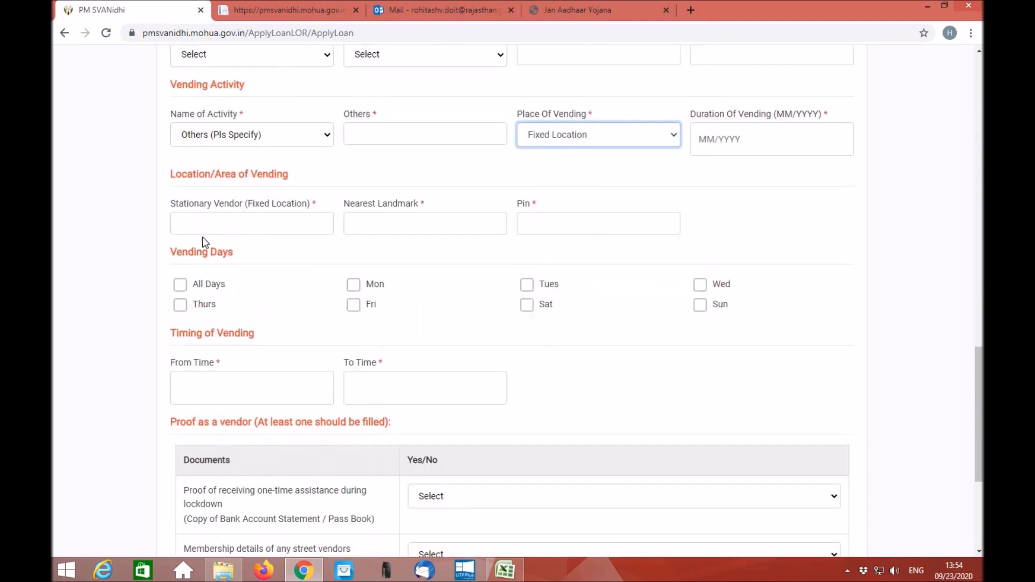
{"action": "left_click", "coordinate": [243, 225]}
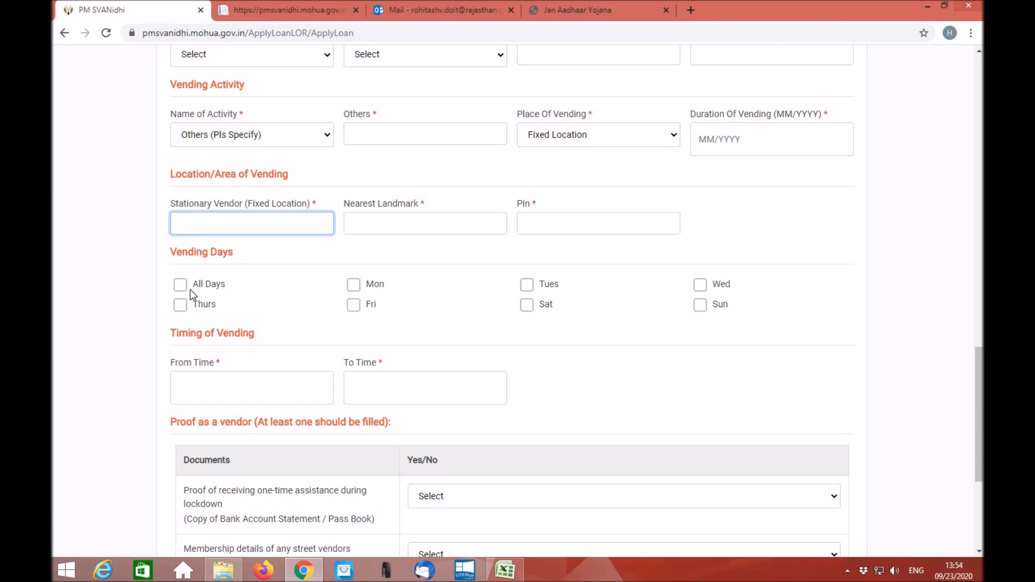
{"action": "left_click", "coordinate": [354, 286]}
{"action": "left_click", "coordinate": [527, 286]}
{"action": "left_click", "coordinate": [703, 291]}
In the vendor proof table, answer Yes for one-time assistance during lockdown and No for street vendors association membership details.
{"action": "scroll", "coordinate": [221, 284], "scroll_direction": "down", "scroll_amount": 2}
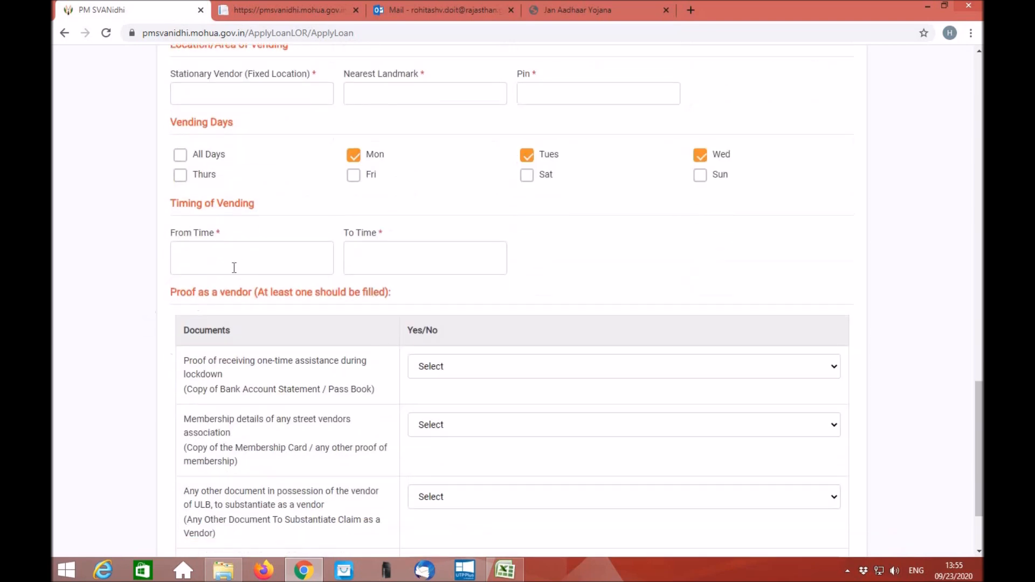
{"action": "left_click", "coordinate": [316, 266]}
{"action": "scroll", "coordinate": [301, 299], "scroll_direction": "down", "scroll_amount": 2}
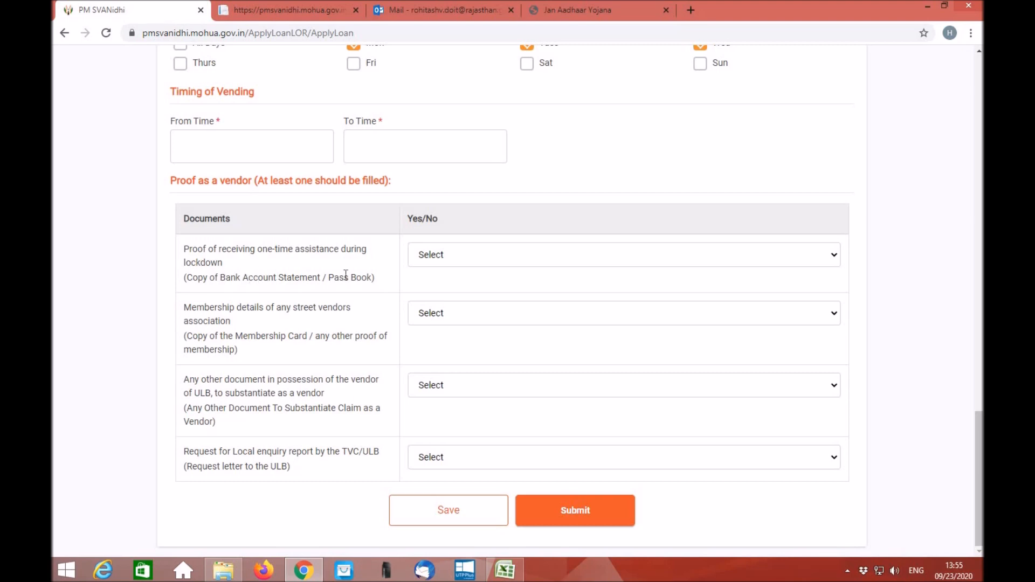
{"action": "left_click", "coordinate": [427, 263]}
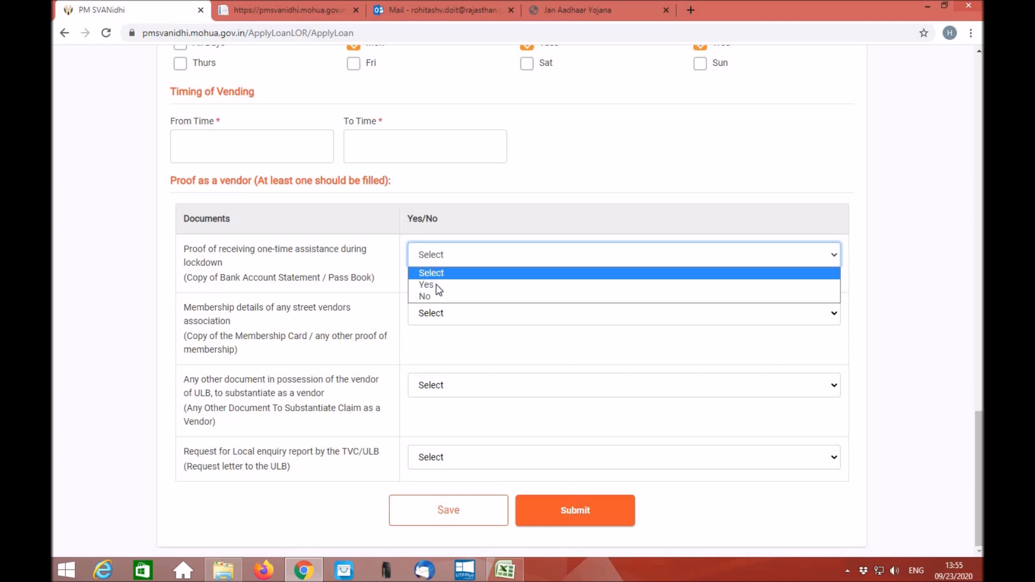
{"action": "left_click", "coordinate": [493, 284]}
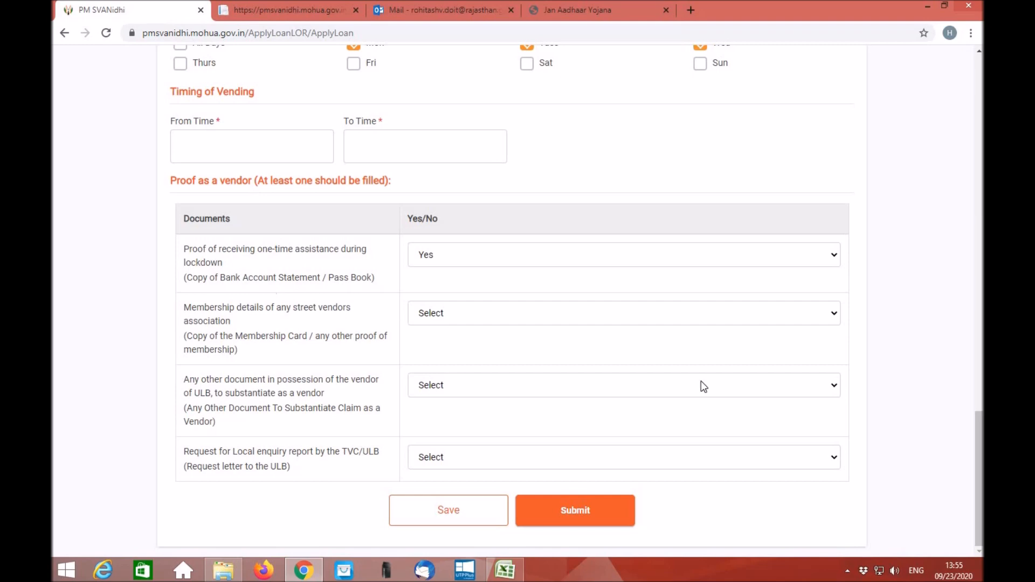
{"action": "scroll", "coordinate": [294, 296], "scroll_direction": "up", "scroll_amount": 7}
{"action": "scroll", "coordinate": [393, 326], "scroll_direction": "down", "scroll_amount": 7}
{"action": "left_click", "coordinate": [514, 320]}
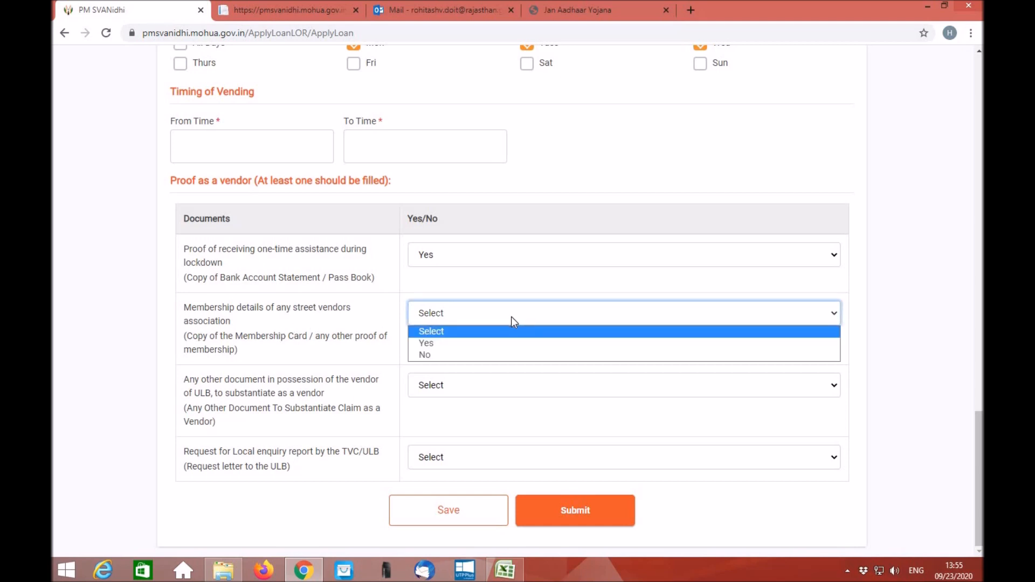
{"action": "left_click", "coordinate": [442, 353]}
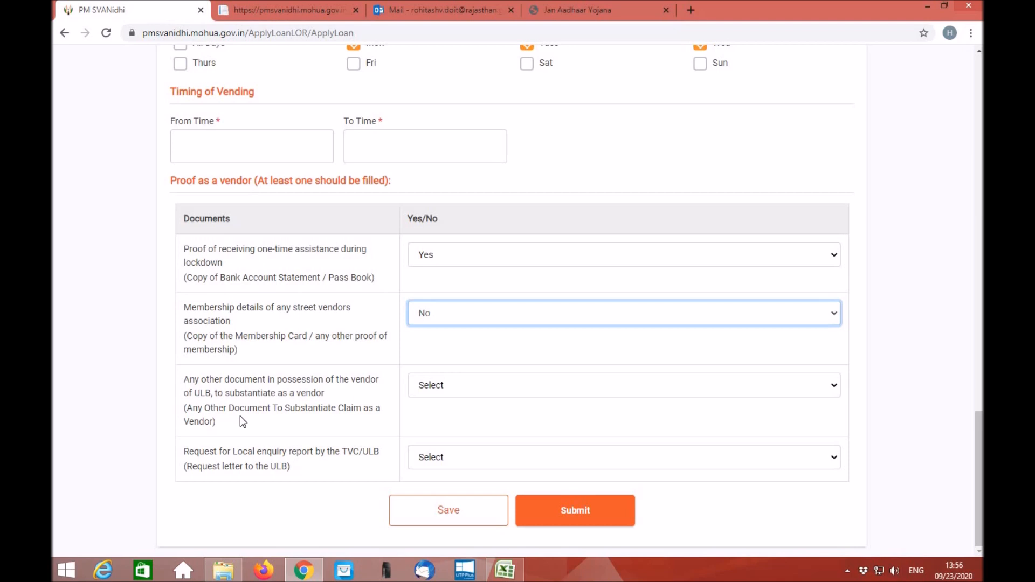
Answer Yes for any other document substantiating the vendor and Yes for the local enquiry report request to the TVC/ULB.
{"action": "left_click", "coordinate": [435, 384]}
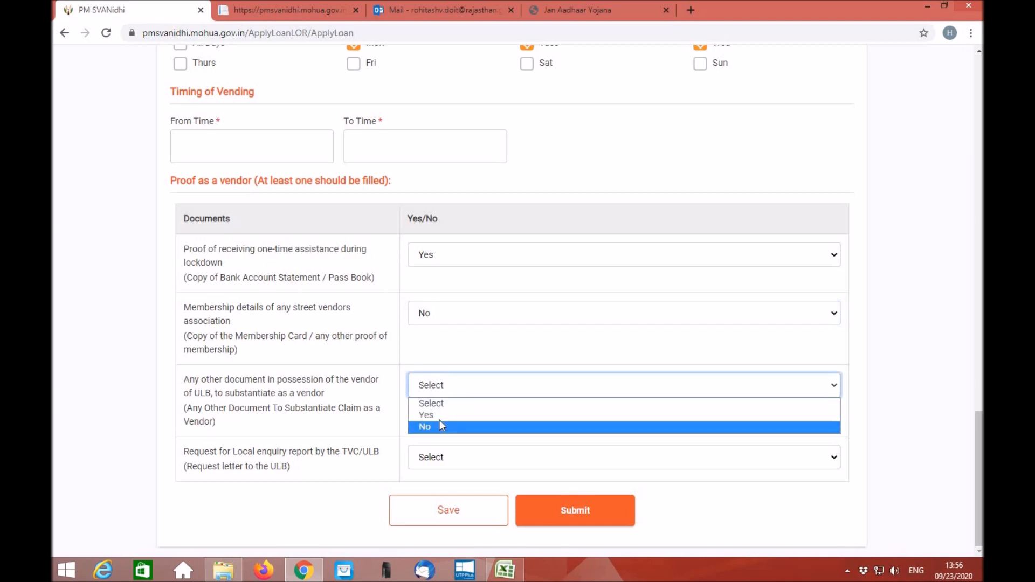
{"action": "left_click", "coordinate": [439, 415]}
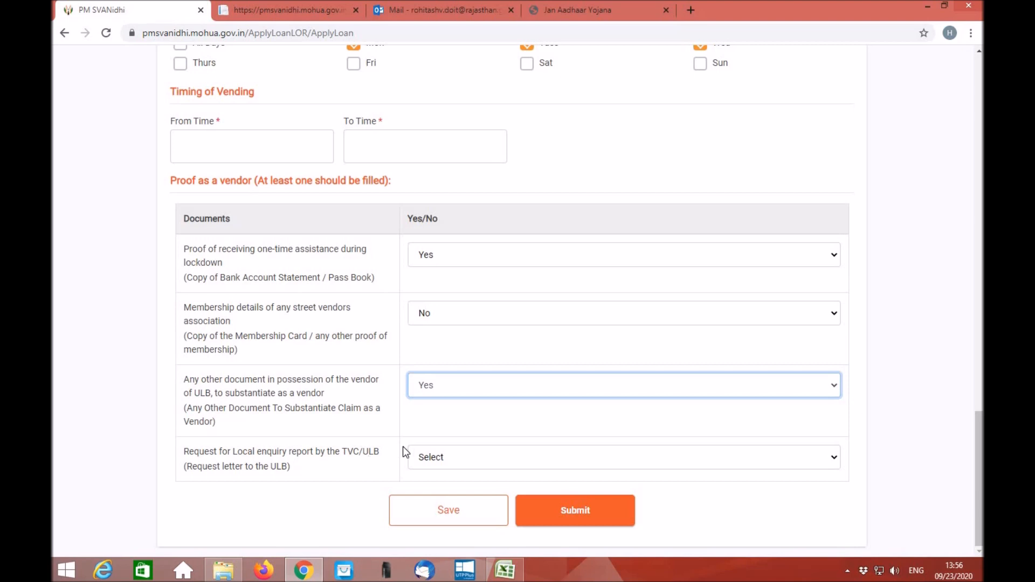
{"action": "left_click", "coordinate": [419, 453]}
{"action": "left_click", "coordinate": [421, 484]}
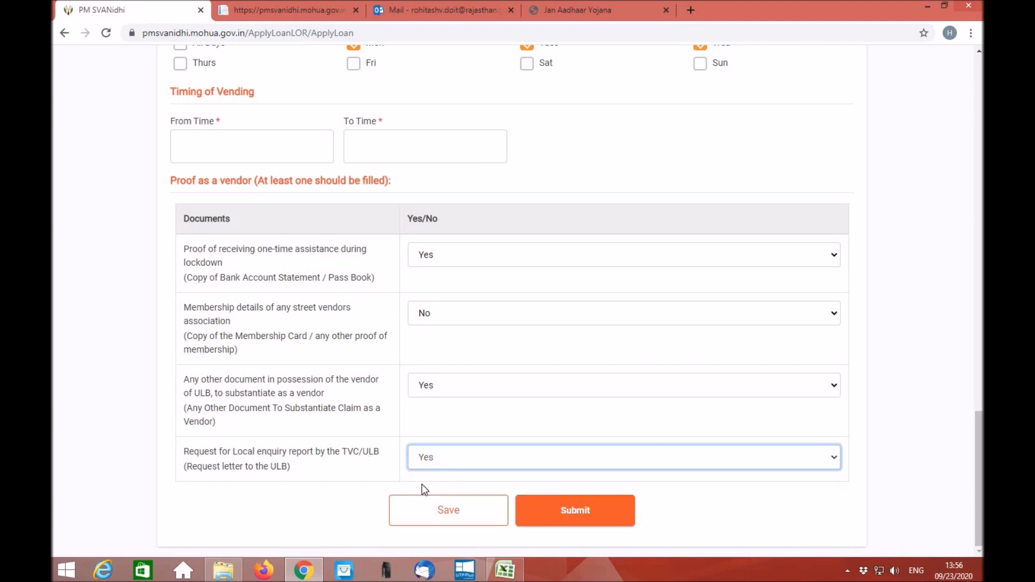
{"action": "left_click", "coordinate": [374, 441]}
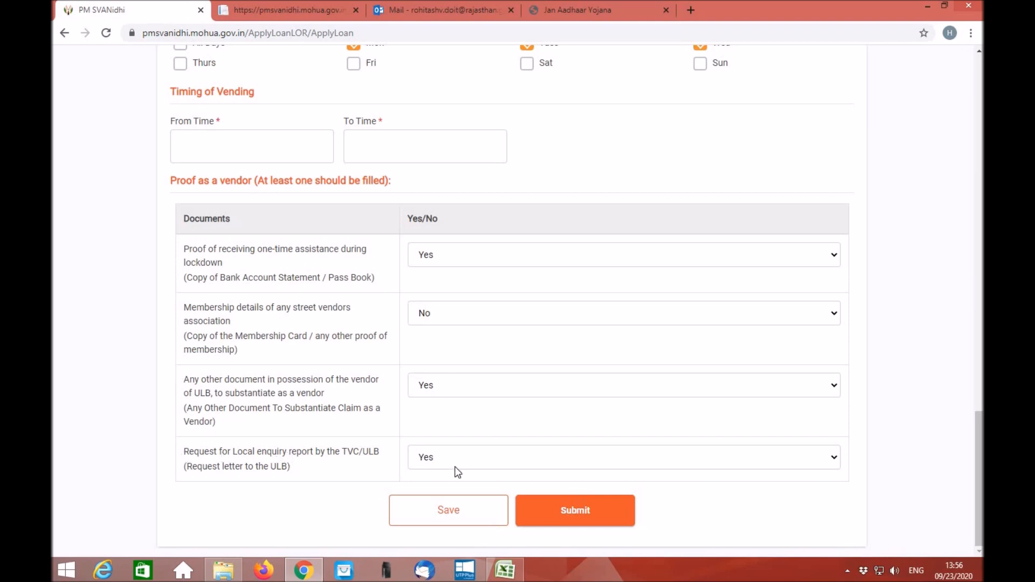
Review the filled application form and the application stages for filling the form, uploading documents and submitting.
{"action": "scroll", "coordinate": [445, 485], "scroll_direction": "up", "scroll_amount": 9}
{"action": "scroll", "coordinate": [450, 500], "scroll_direction": "down", "scroll_amount": 7}
{"action": "scroll", "coordinate": [540, 512], "scroll_direction": "down", "scroll_amount": 2}
{"action": "scroll", "coordinate": [540, 534], "scroll_direction": "up", "scroll_amount": 6}
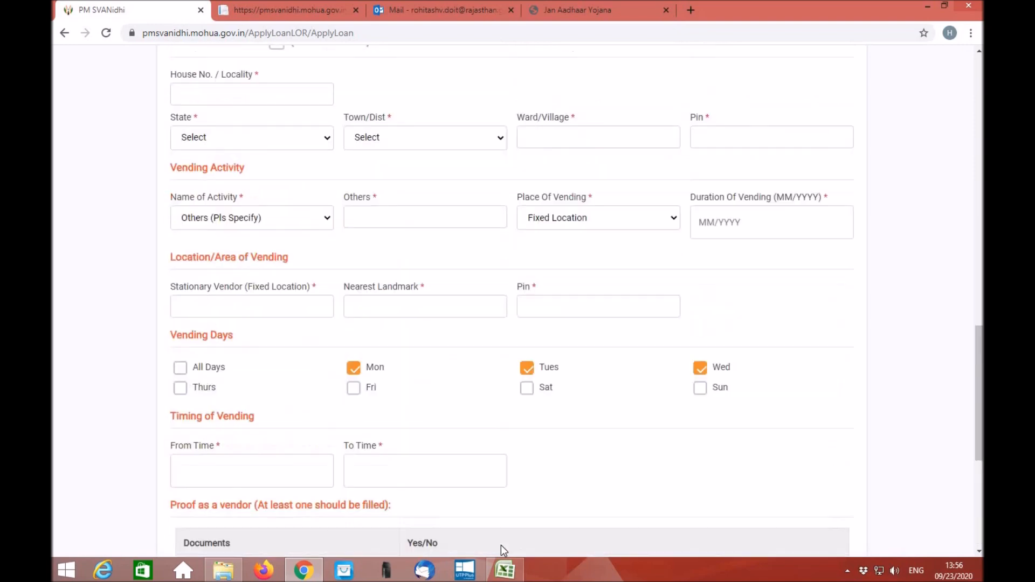
{"action": "scroll", "coordinate": [638, 400], "scroll_direction": "up", "scroll_amount": 20}
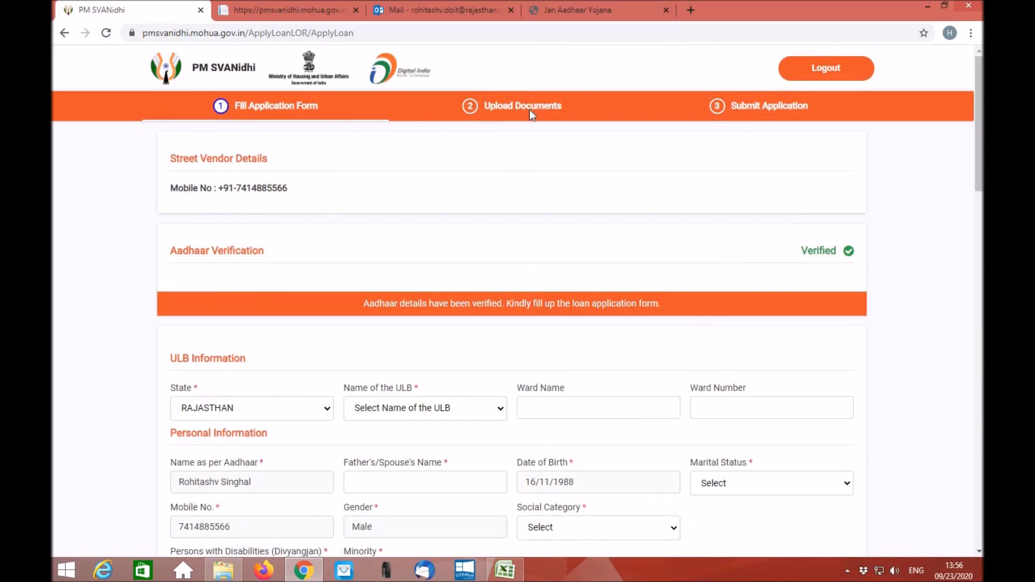
{"action": "scroll", "coordinate": [205, 285], "scroll_direction": "down", "scroll_amount": 20}
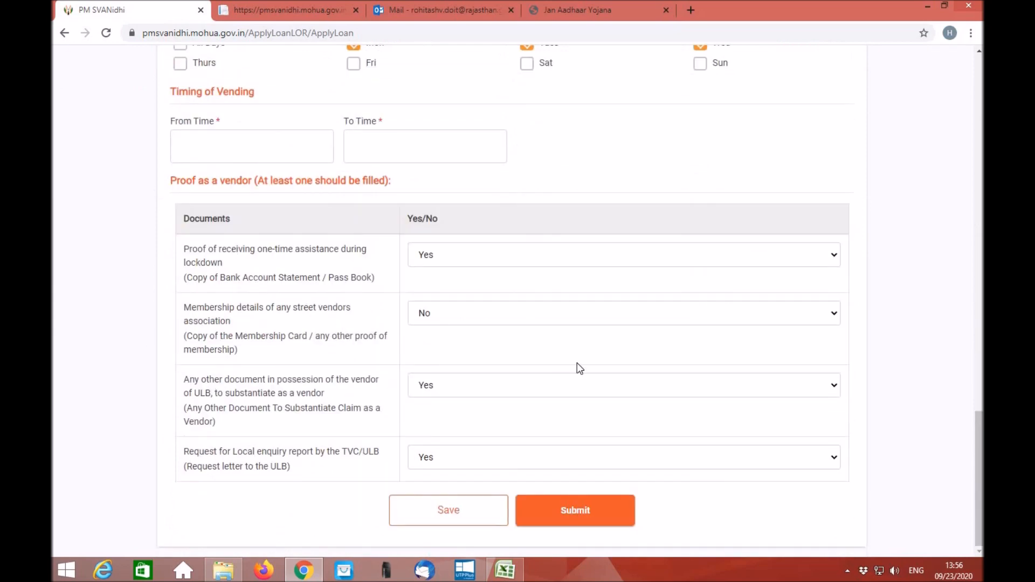
{"action": "scroll", "coordinate": [582, 376], "scroll_direction": "up", "scroll_amount": 20}
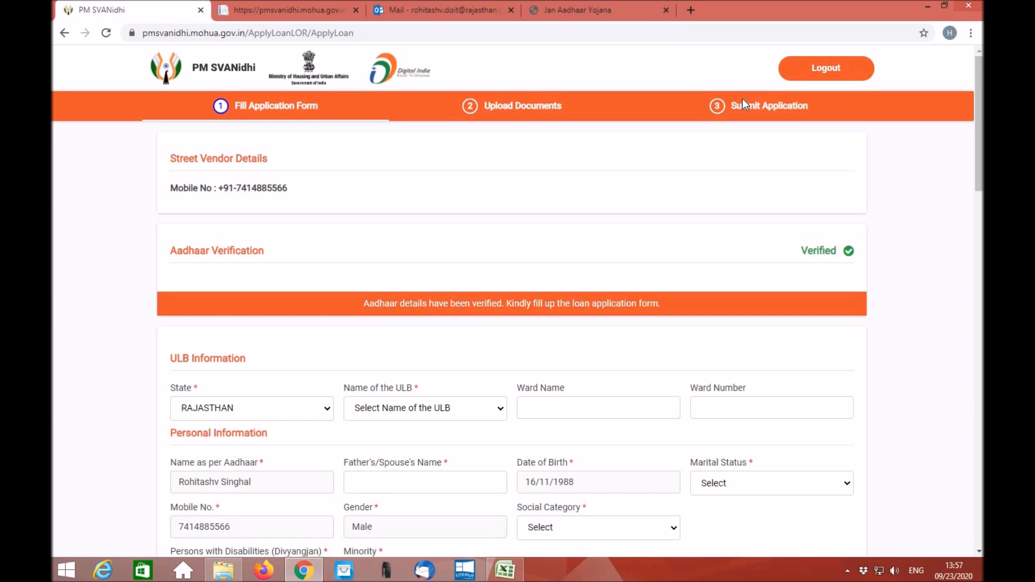
{"action": "scroll", "coordinate": [585, 309], "scroll_direction": "down", "scroll_amount": 10}
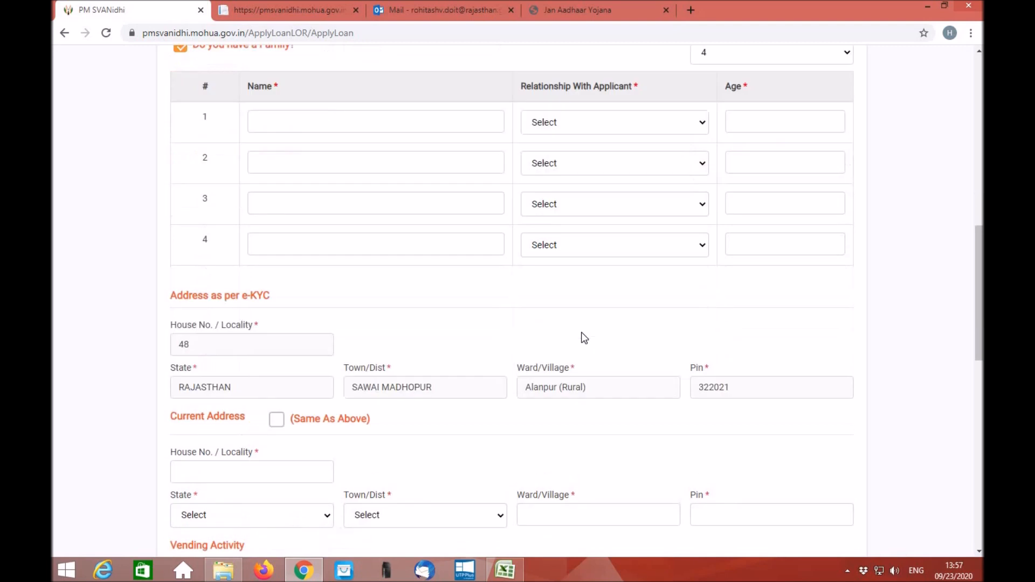